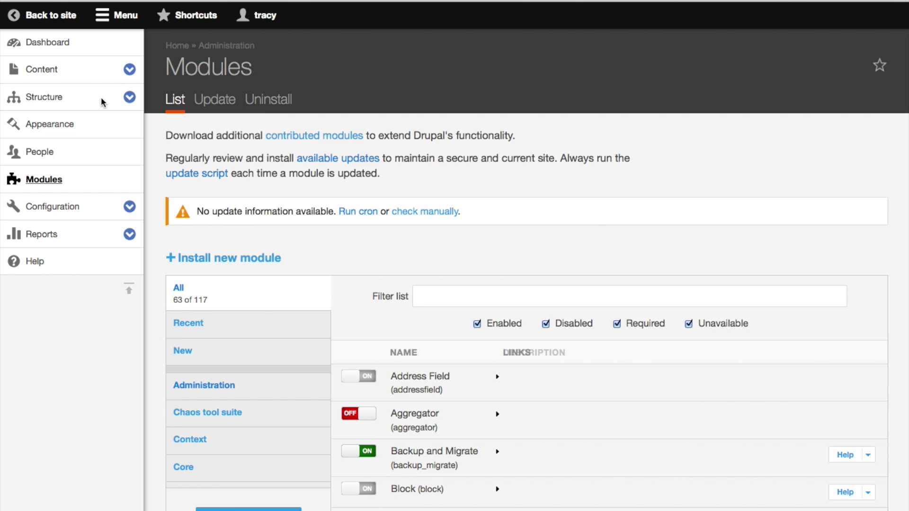
Go from Structure to File types, open the Video type's file display, and review the YouTube Video settings.
click(129, 98)
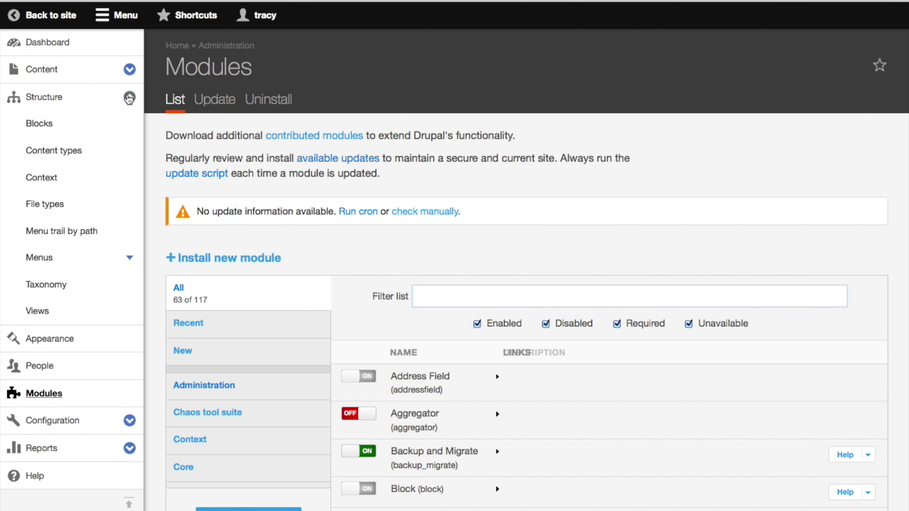
click(55, 214)
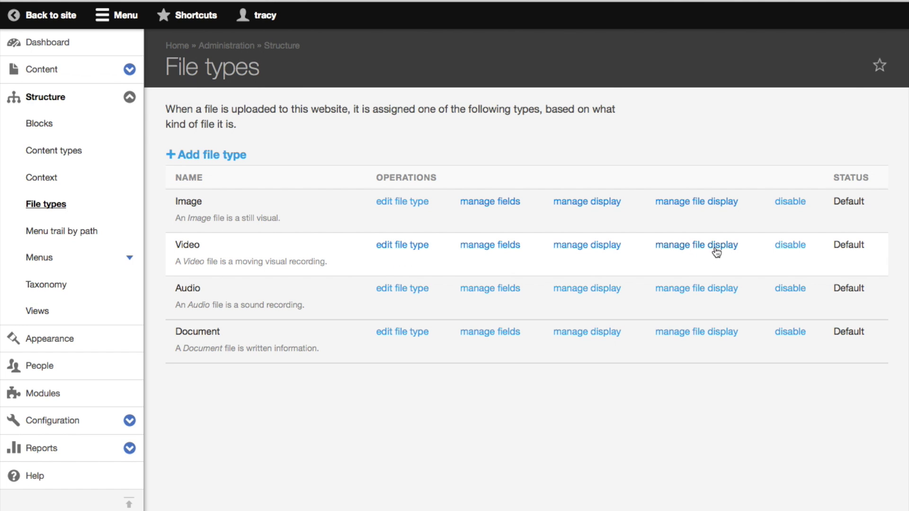
click(715, 246)
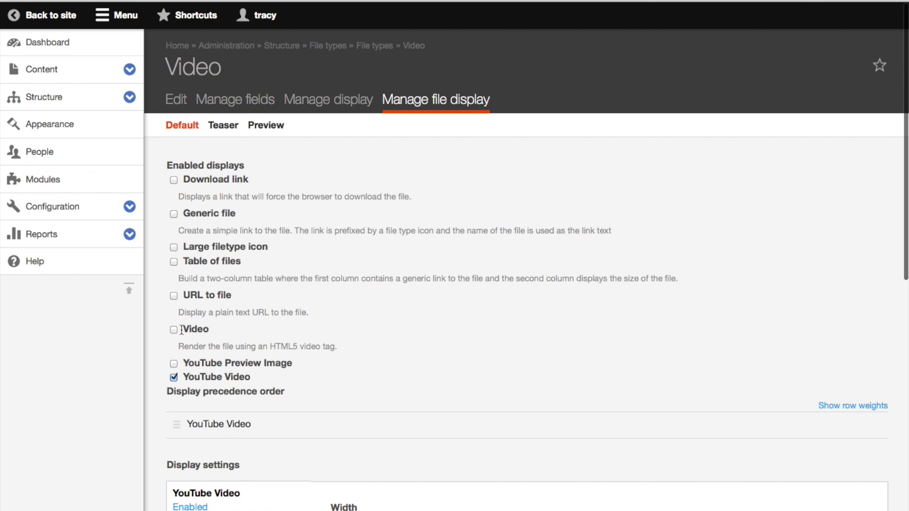
scroll(182, 327, down, 3)
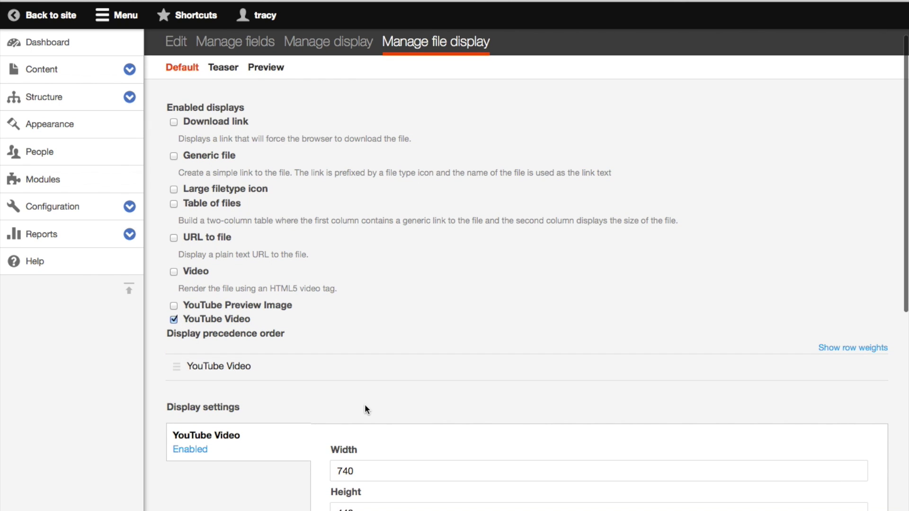
scroll(365, 404, down, 10)
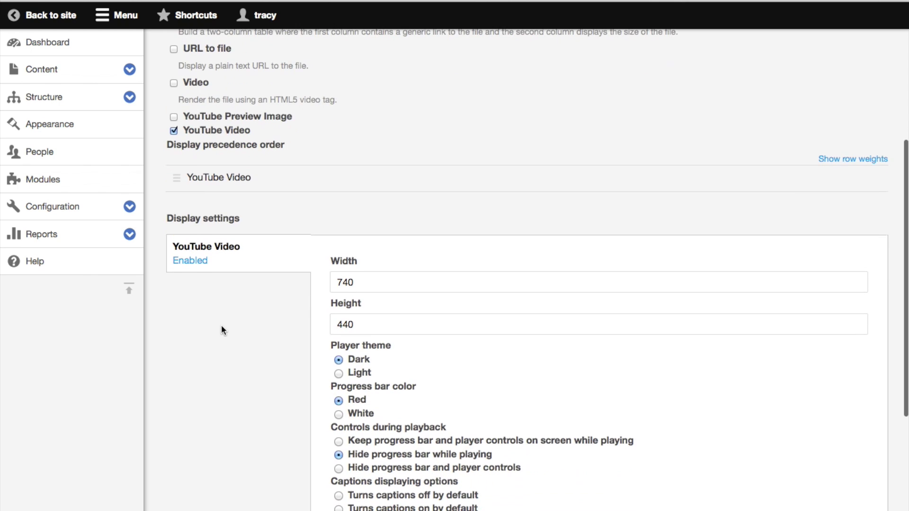
scroll(221, 325, down, 5)
scroll(424, 207, down, 3)
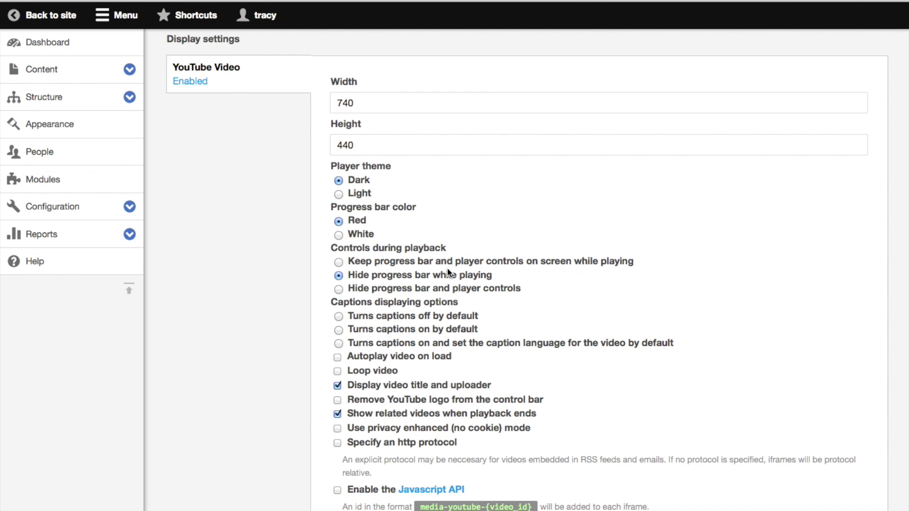
scroll(447, 268, down, 2)
Save the default Video display, then give the Teaser display's preview image the 220x160 image style.
key(Return)
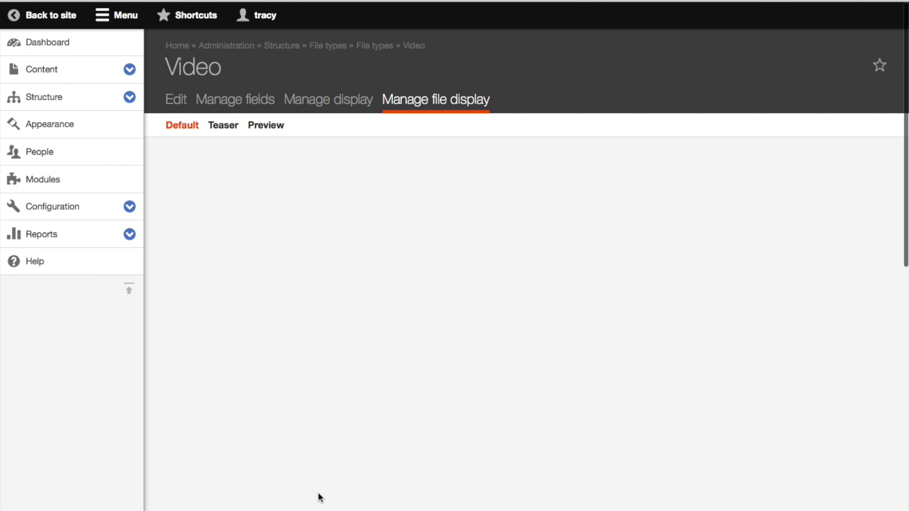
click(234, 128)
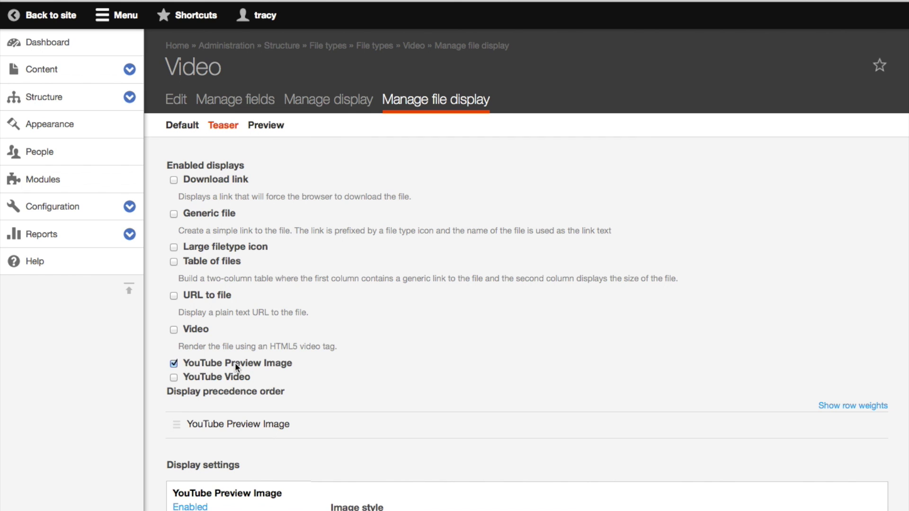
scroll(351, 374, down, 3)
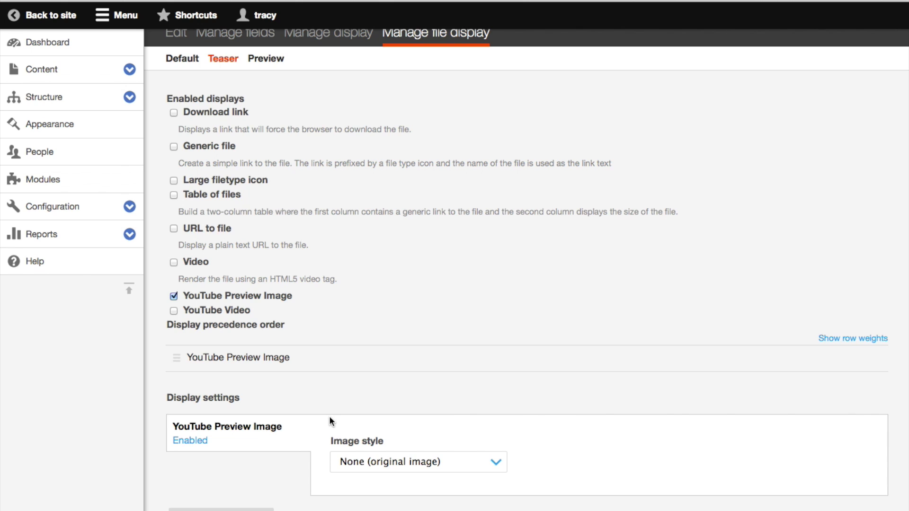
click(437, 463)
click(436, 466)
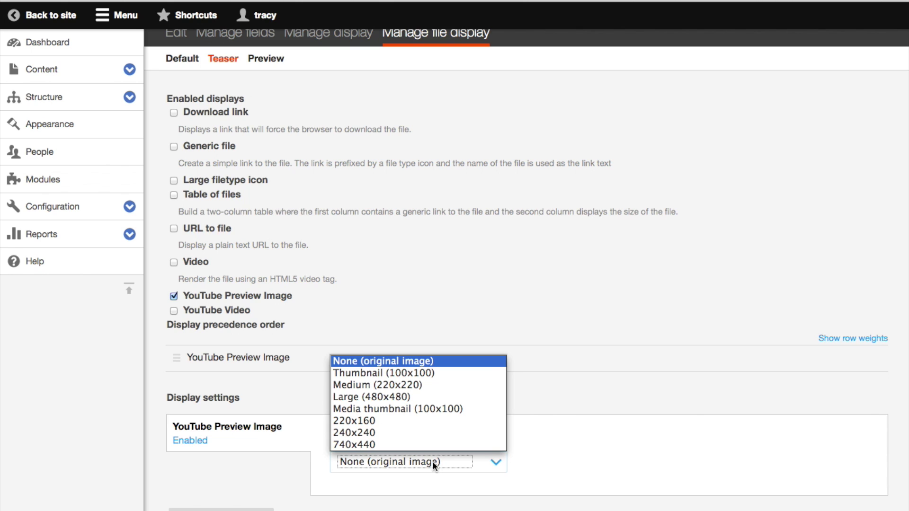
click(408, 423)
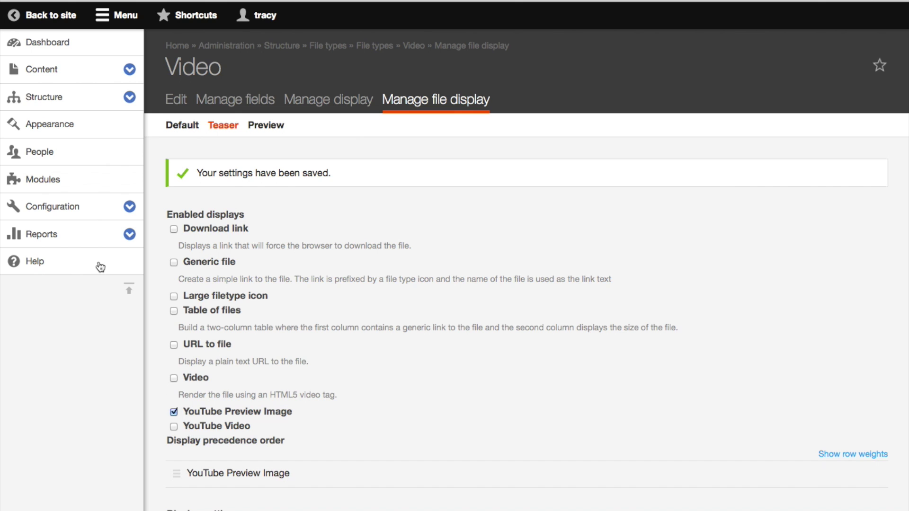
click(136, 99)
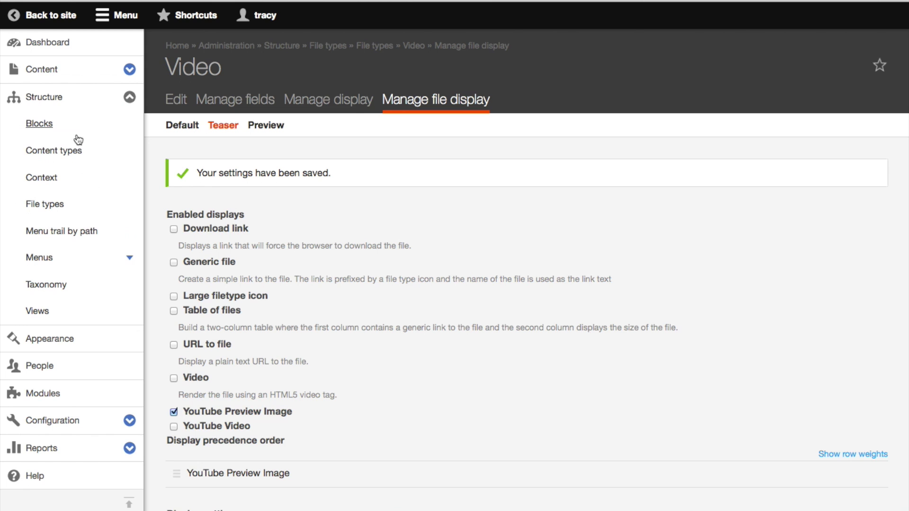
On Article's Manage fields, add field 'Video' of type File with the Media browser widget.
click(68, 150)
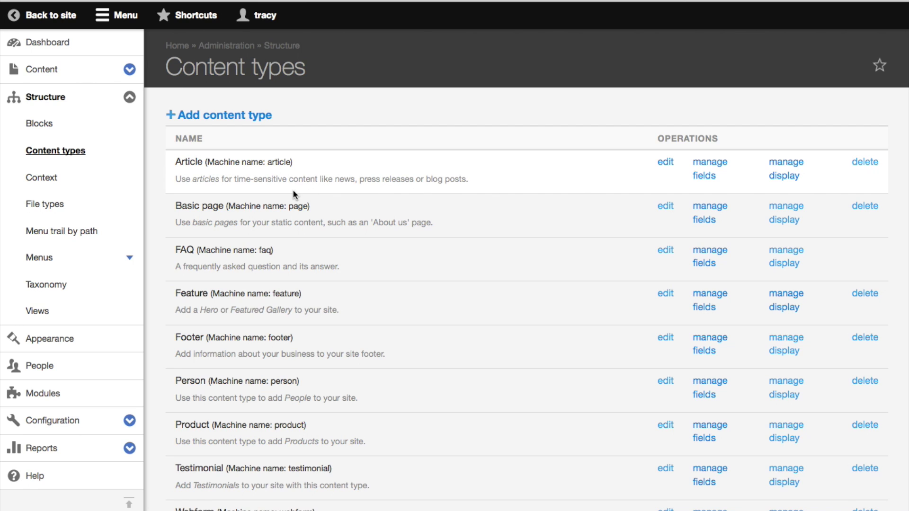
click(710, 178)
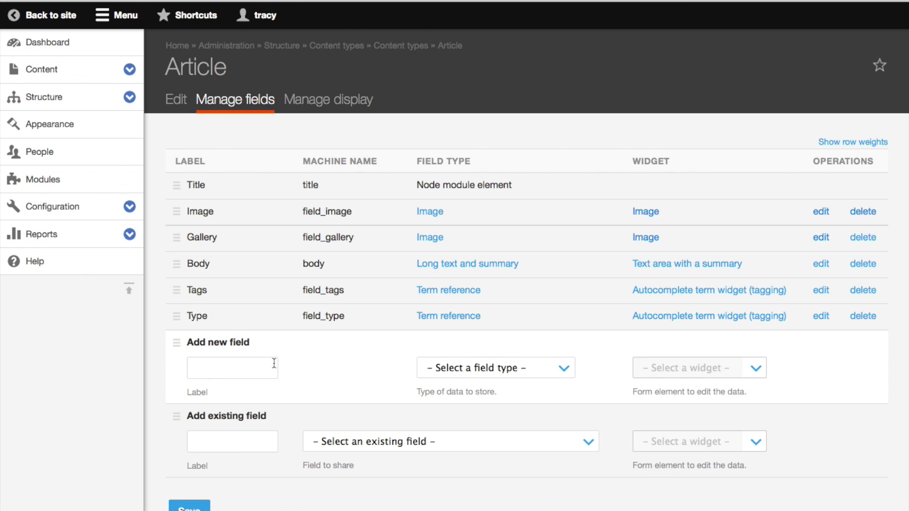
click(258, 366)
text(Video)
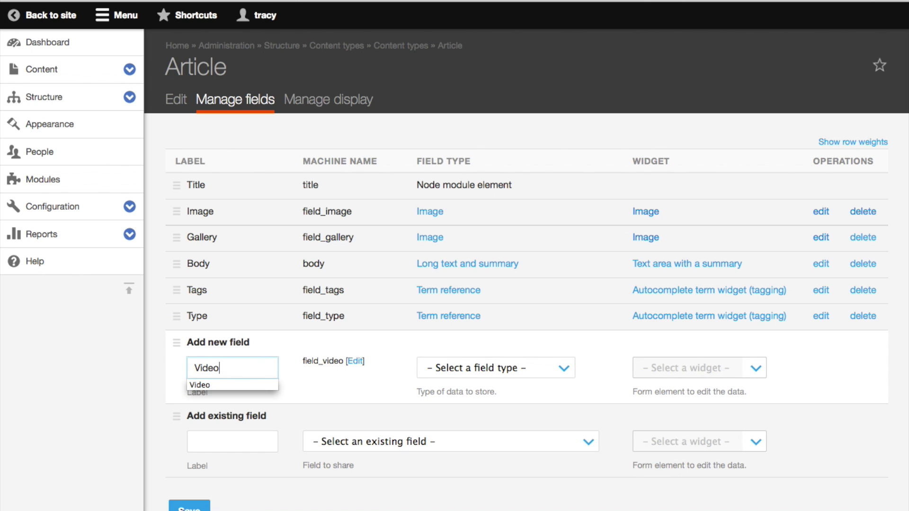
click(474, 368)
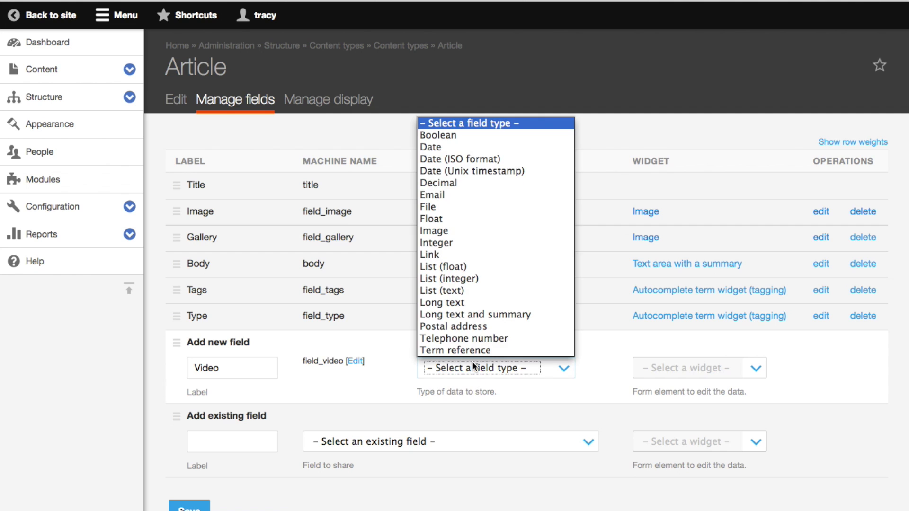
click(456, 206)
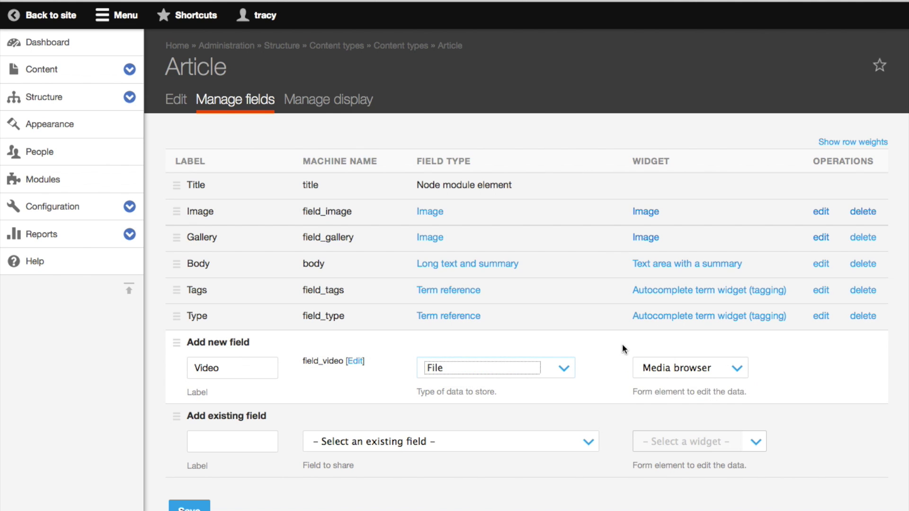
click(433, 464)
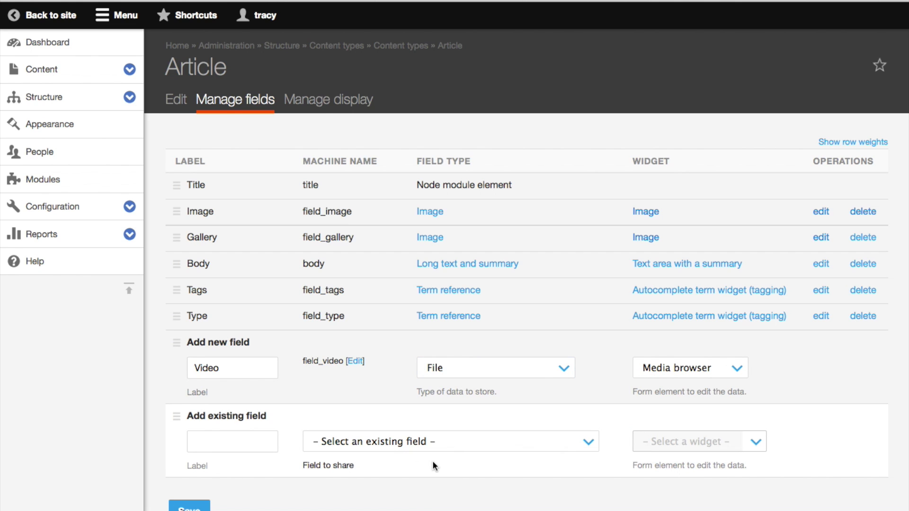
key(Return)
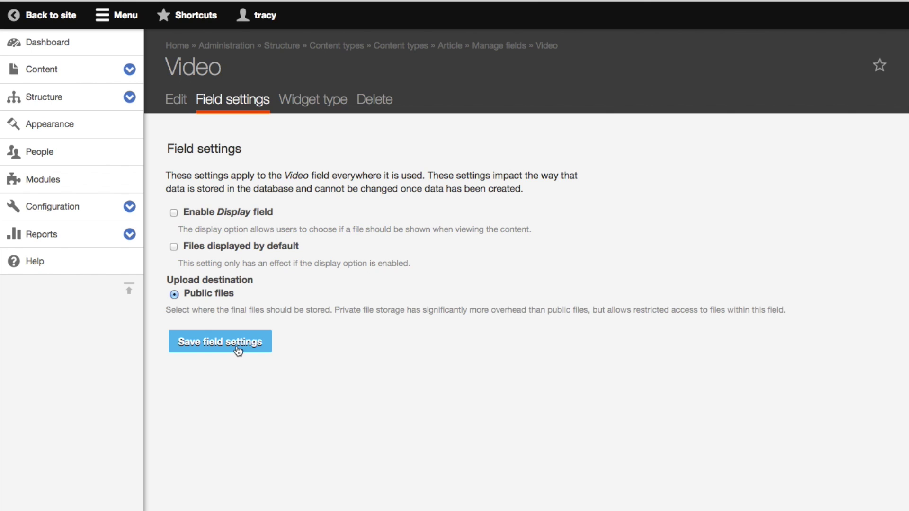
Save the Video field settings and add help text 'Add the URL to your YouTube video.'.
click(239, 351)
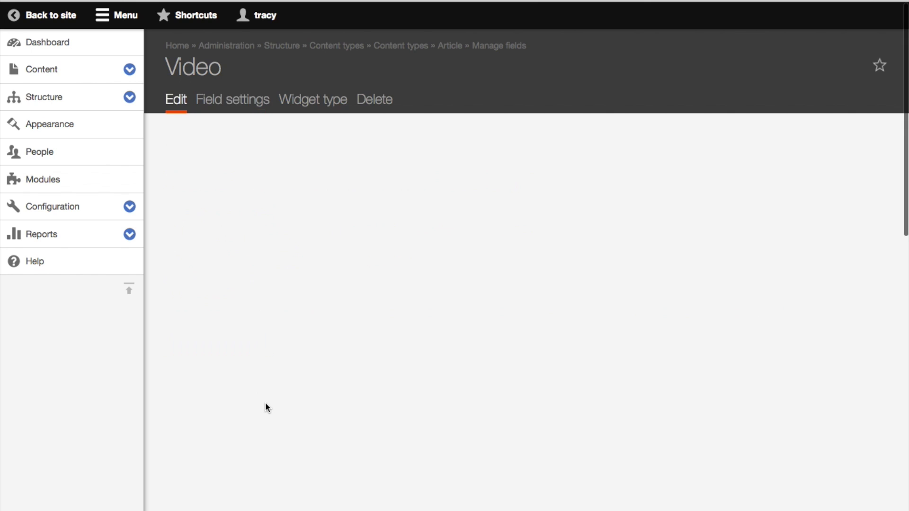
click(215, 341)
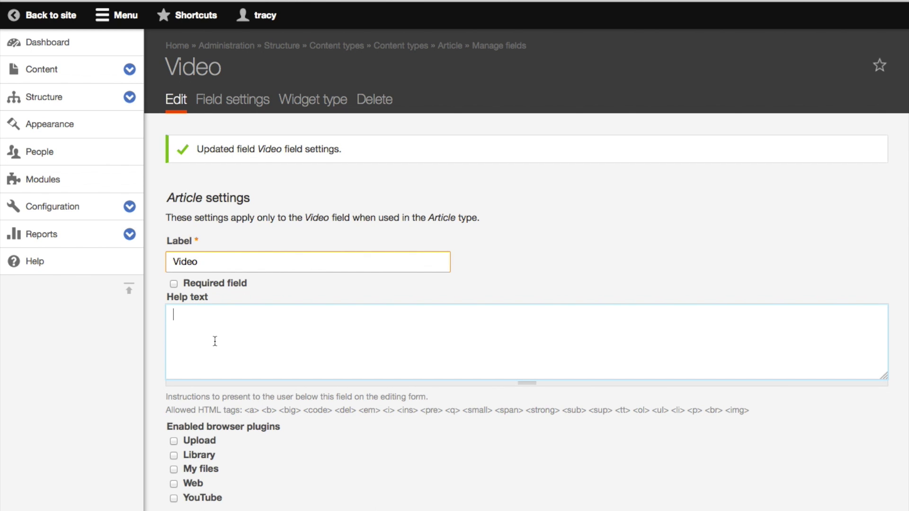
text(Add the URL to yo)
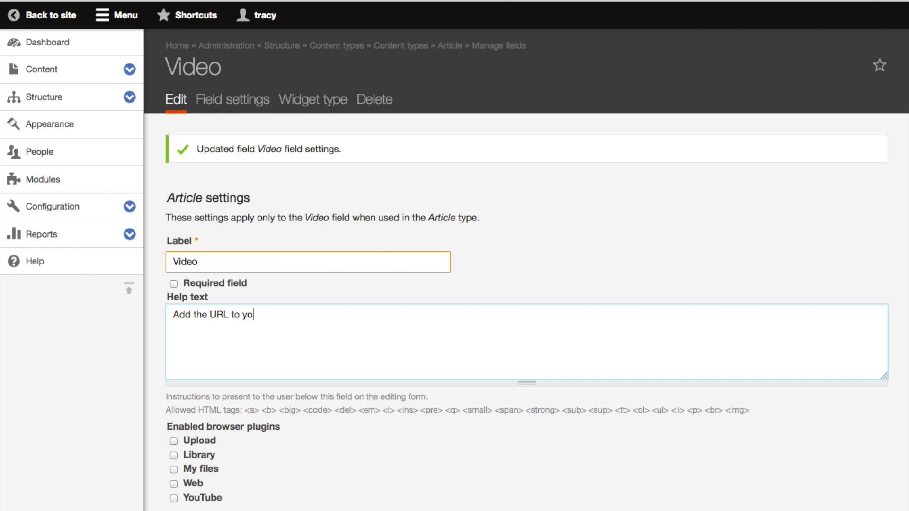
text(ur YouTube video)
text(.)
scroll(291, 393, down, 6)
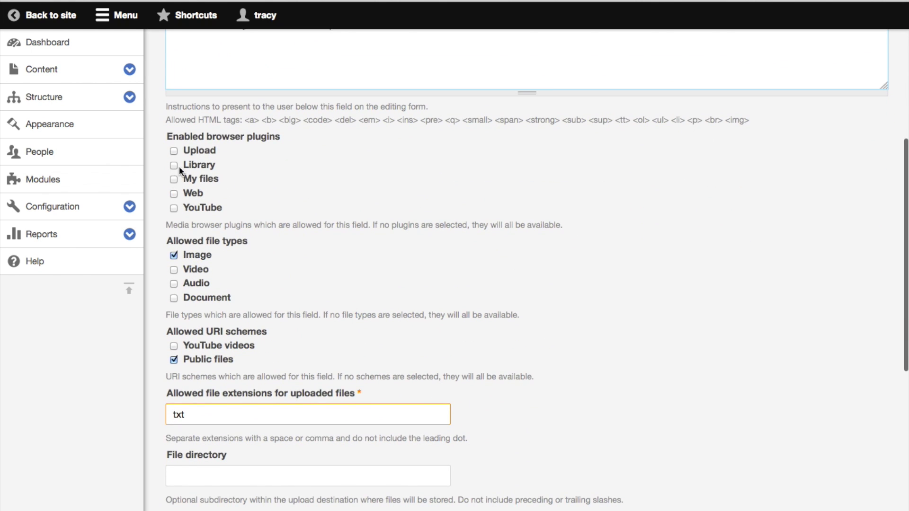
Allow Library and Web browsing, Video files and YouTube videos, and enable the Description field.
click(173, 165)
click(172, 192)
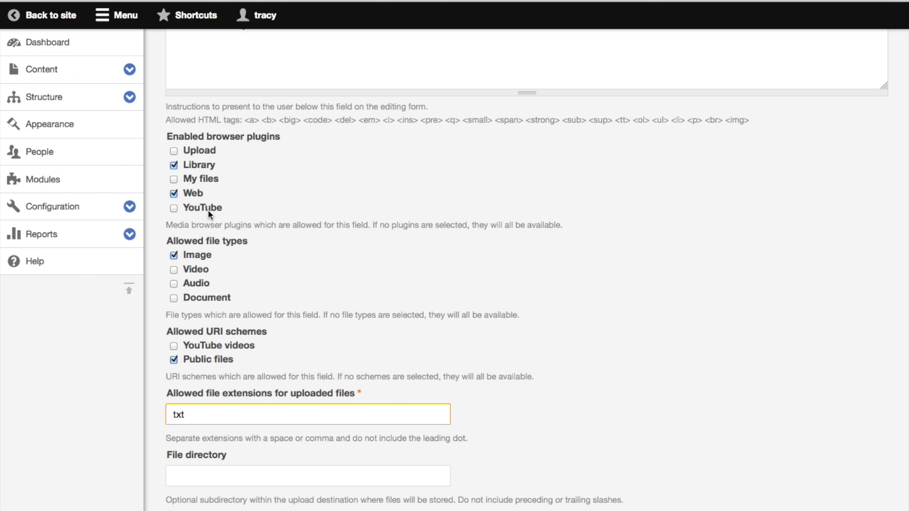
click(174, 270)
scroll(290, 262, down, 2)
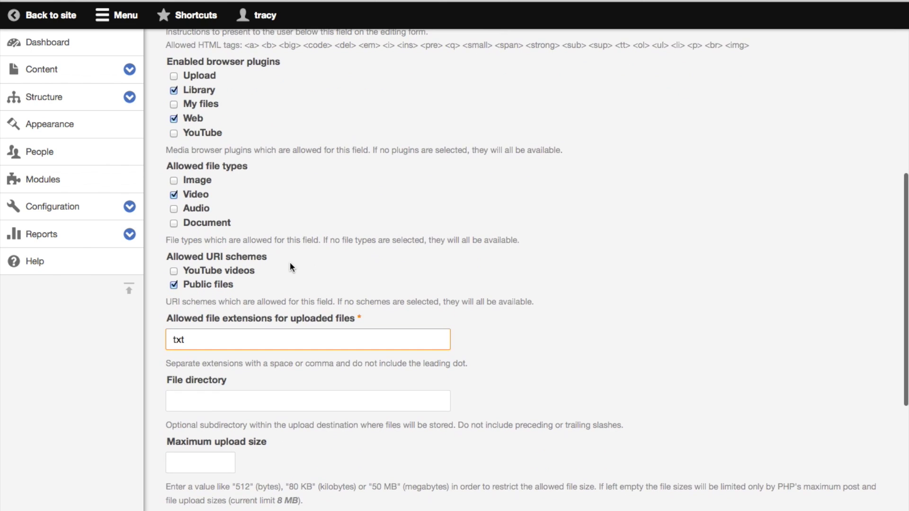
click(175, 271)
scroll(338, 271, down, 2)
scroll(339, 272, down, 5)
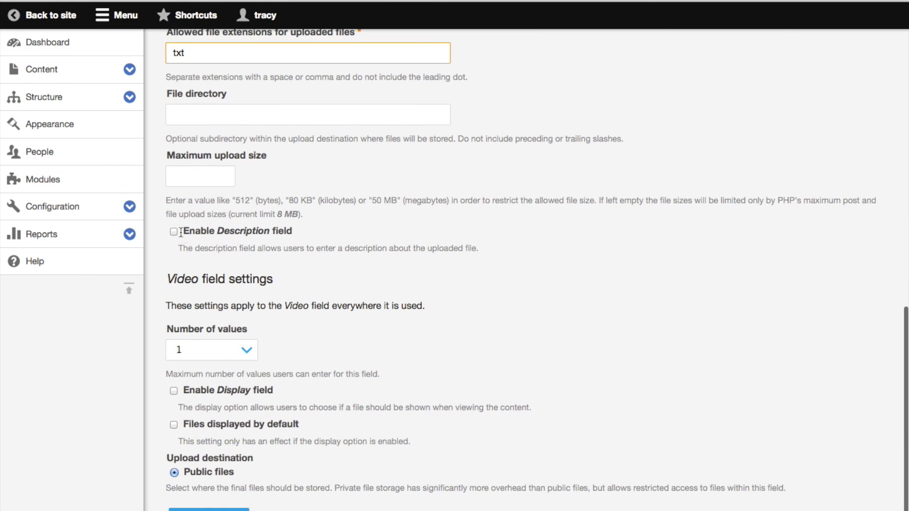
click(175, 231)
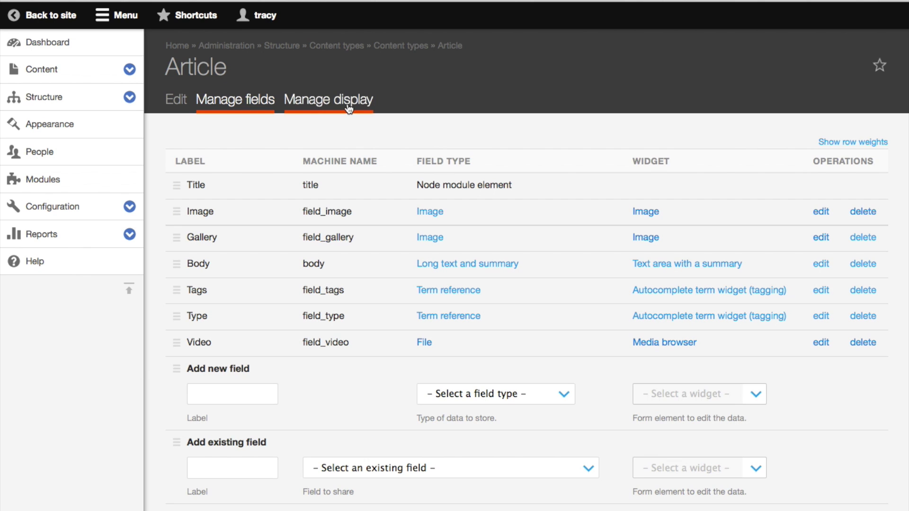
In Article's display settings, hide the Video label and format it as Rendered file.
click(350, 108)
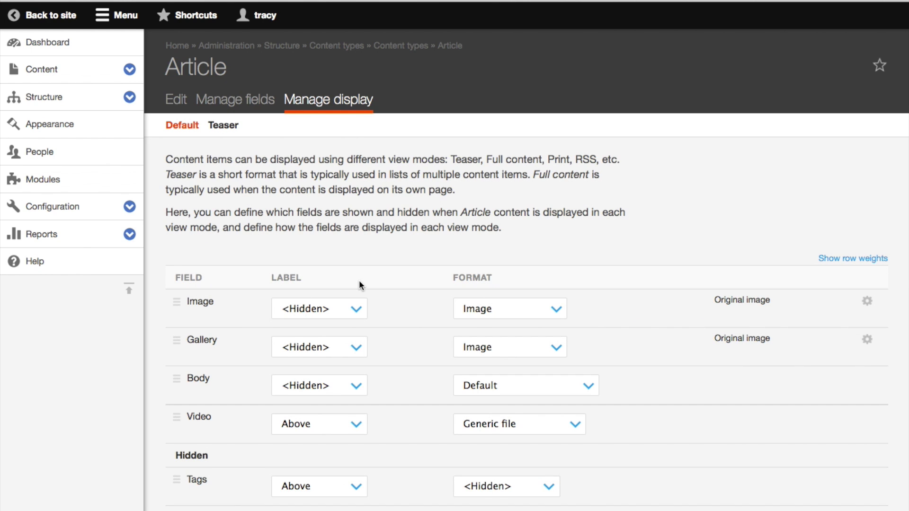
scroll(359, 279, down, 3)
click(317, 341)
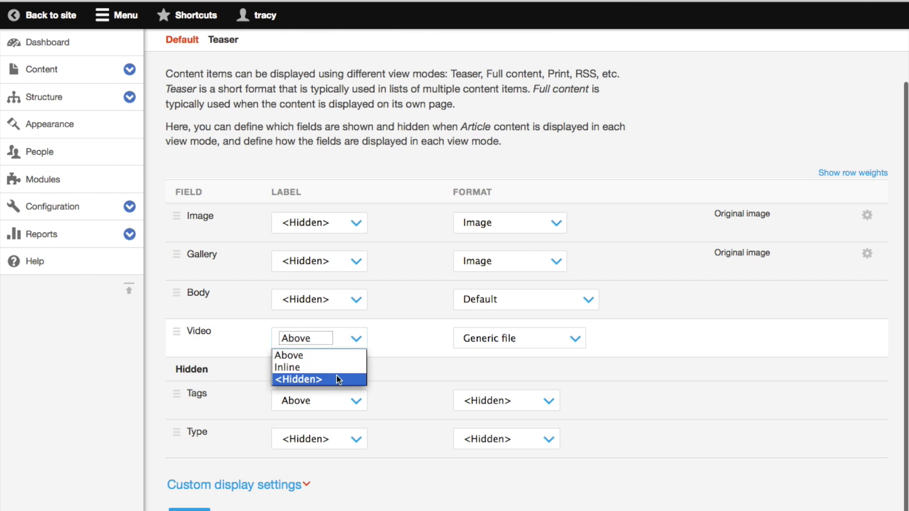
click(334, 379)
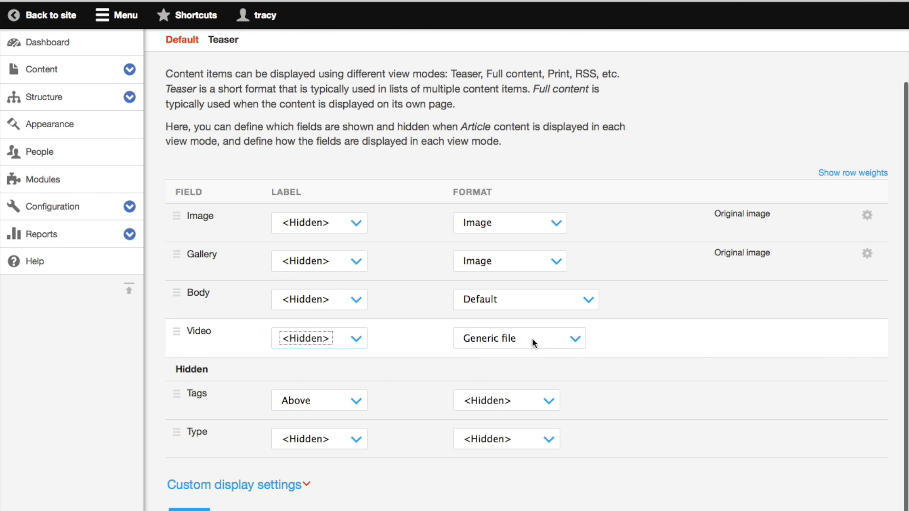
click(502, 338)
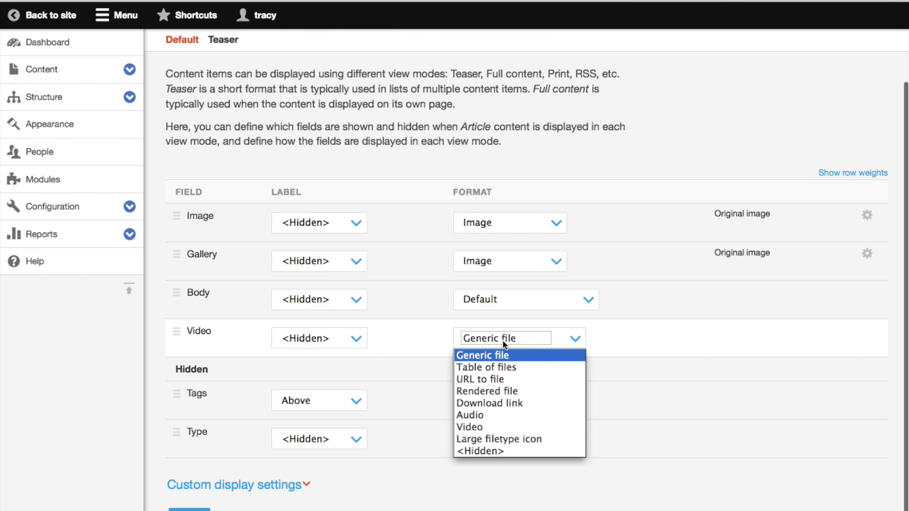
click(502, 389)
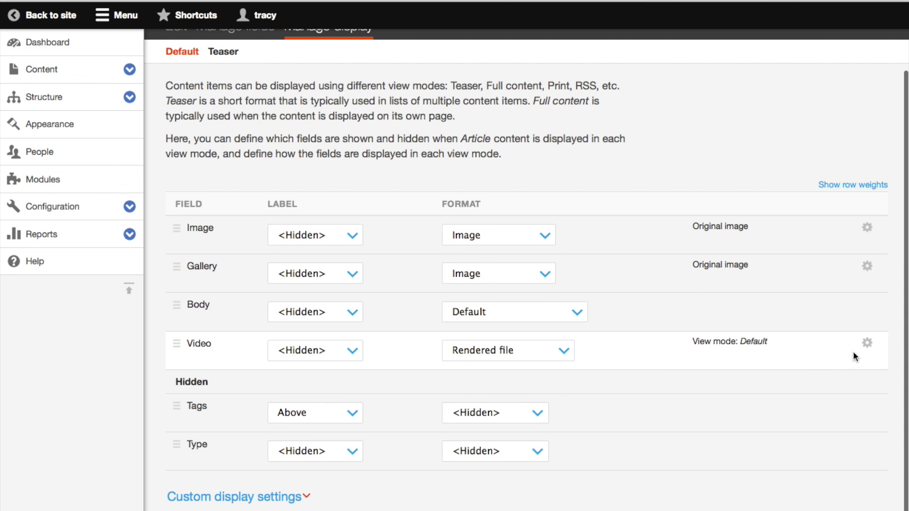
Keep the Rendered file view mode at Default and save the display settings.
click(867, 343)
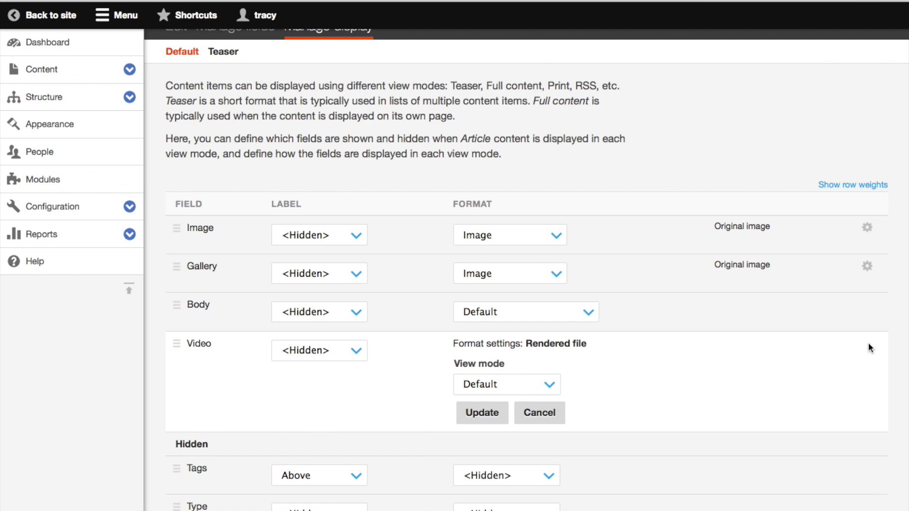
click(549, 386)
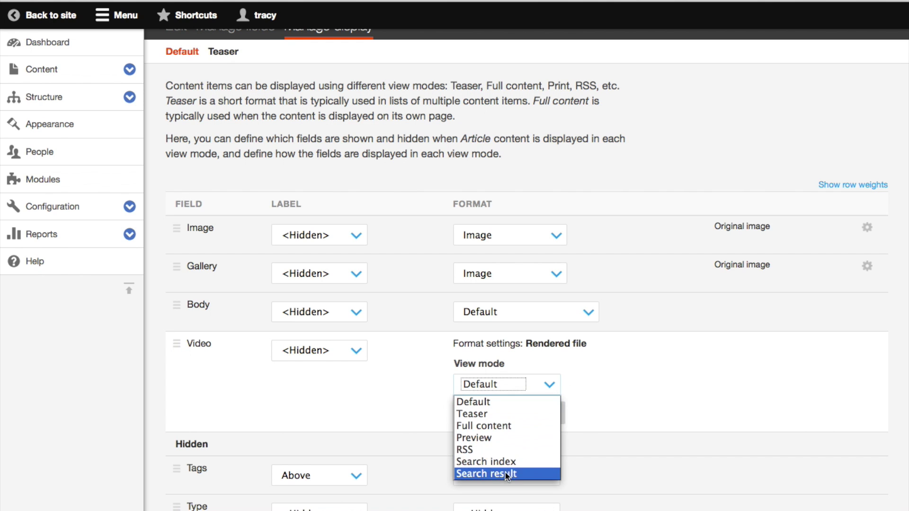
click(590, 397)
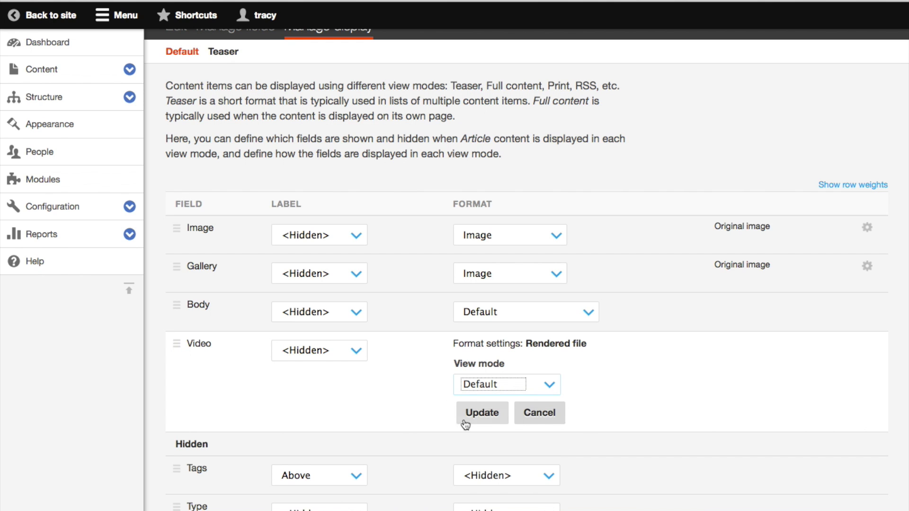
click(529, 420)
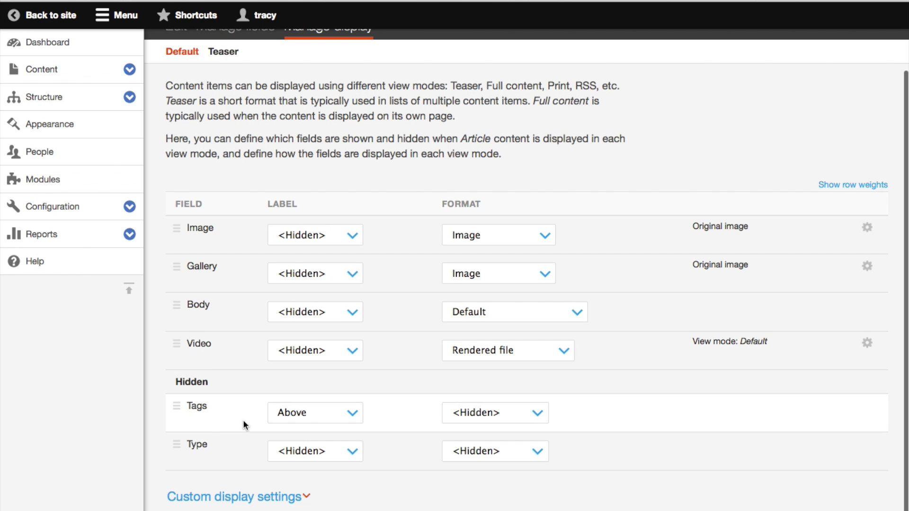
key(Return)
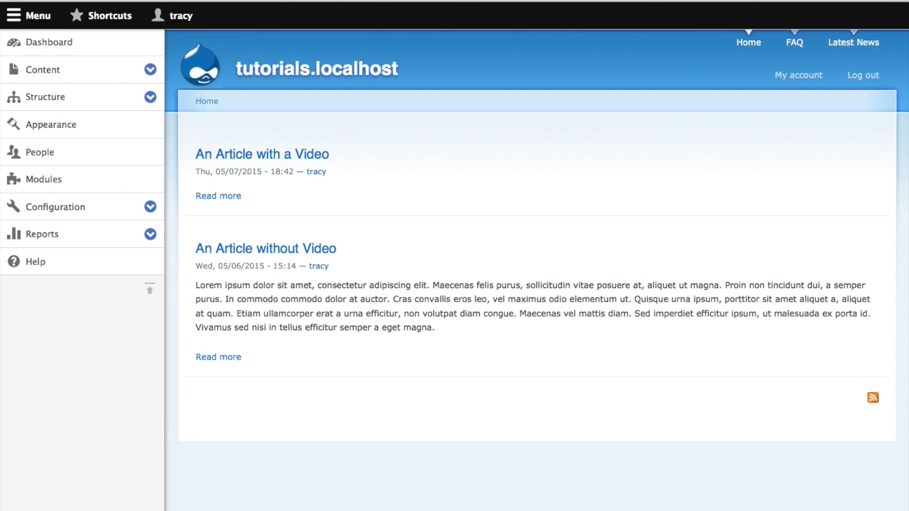
Edit 'An Article with a Video' and launch the media browser for its Video field.
click(305, 157)
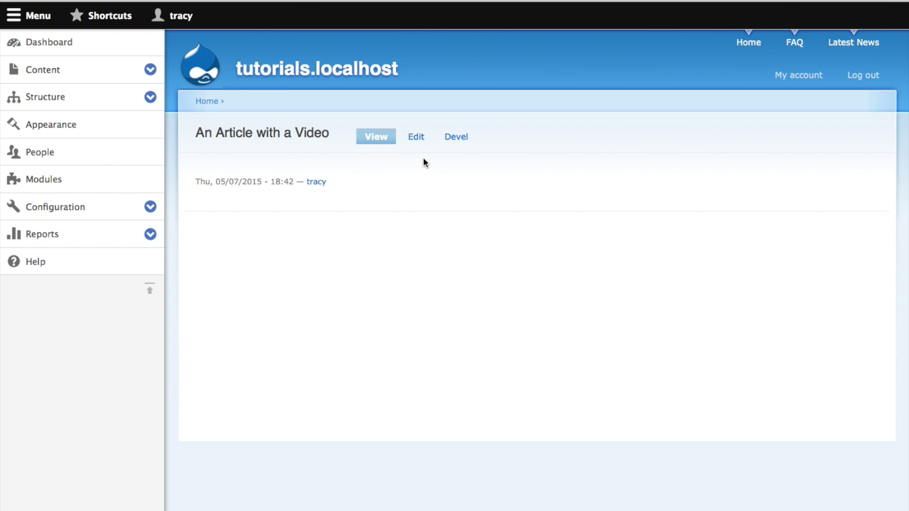
click(416, 136)
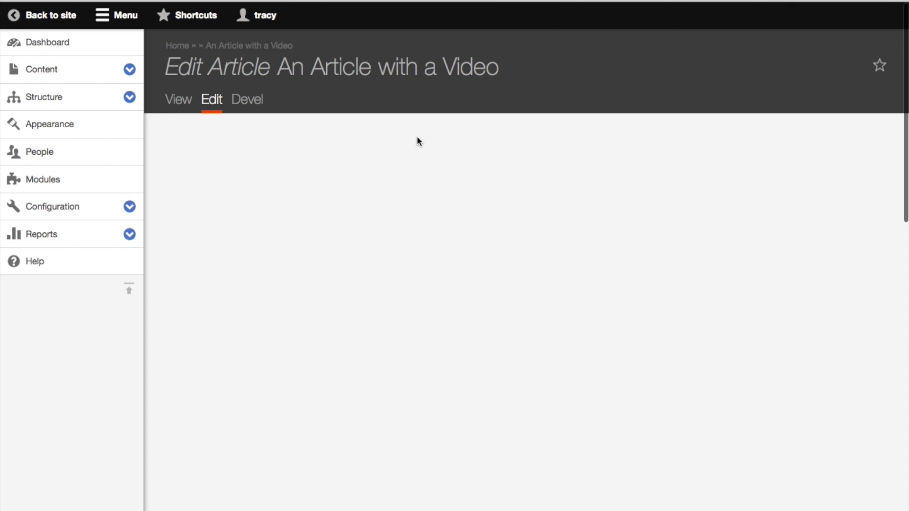
scroll(329, 316, down, 10)
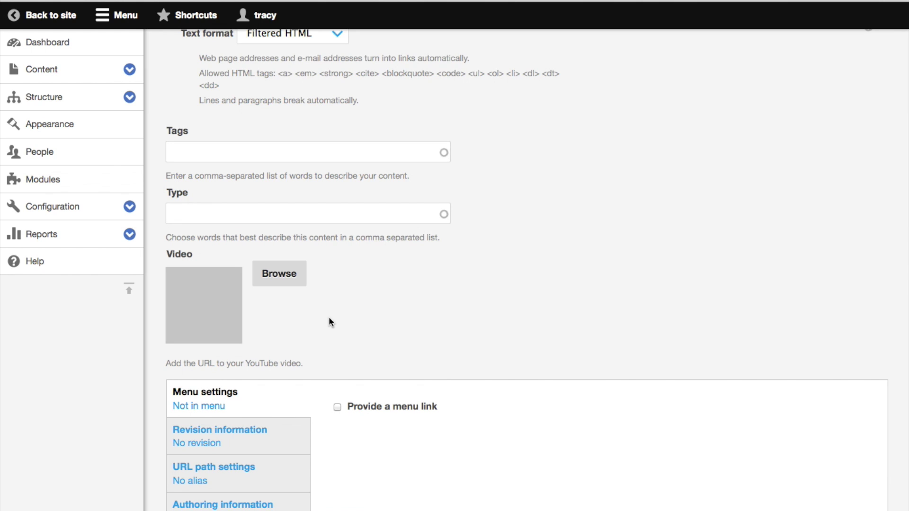
click(297, 290)
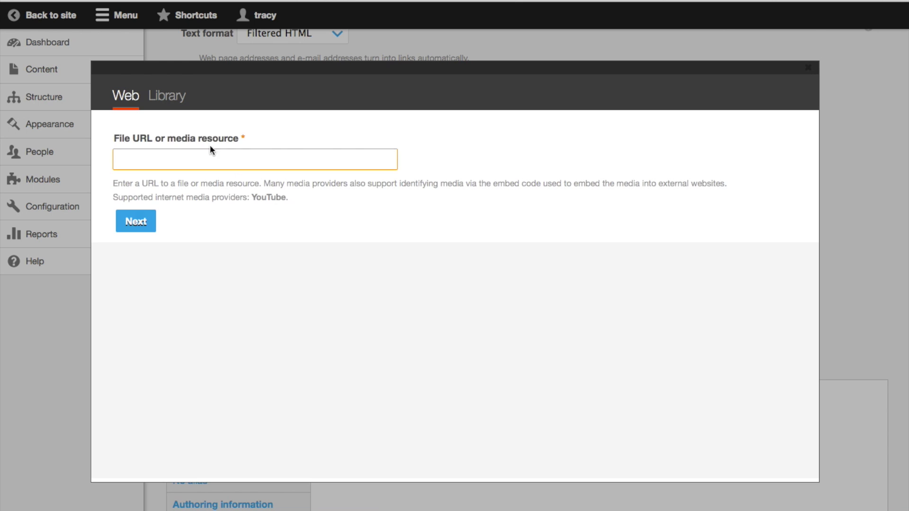
Look at the media Library tab, then return to the Web tab for adding a URL.
click(167, 97)
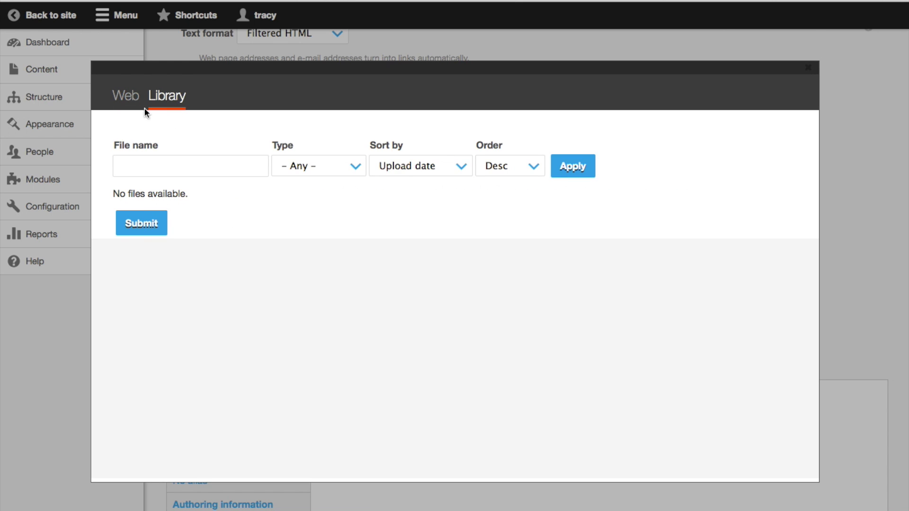
click(129, 101)
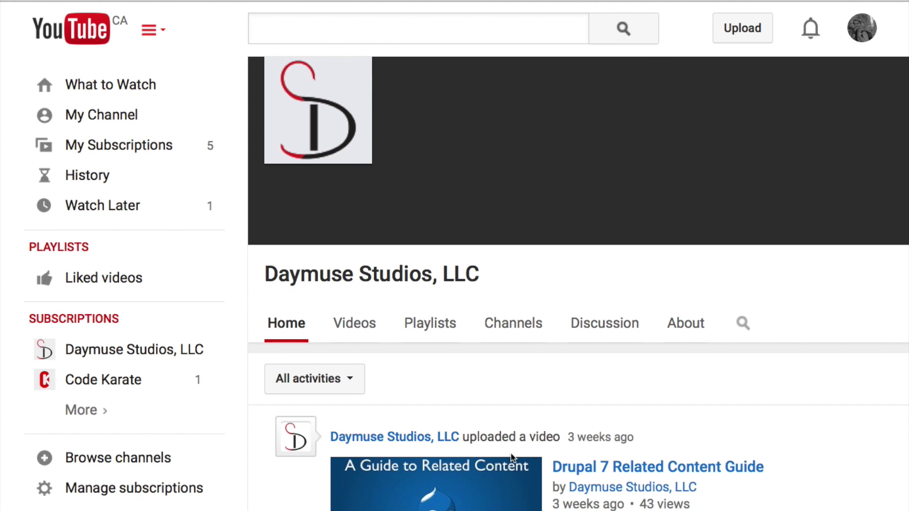
scroll(512, 457, down, 3)
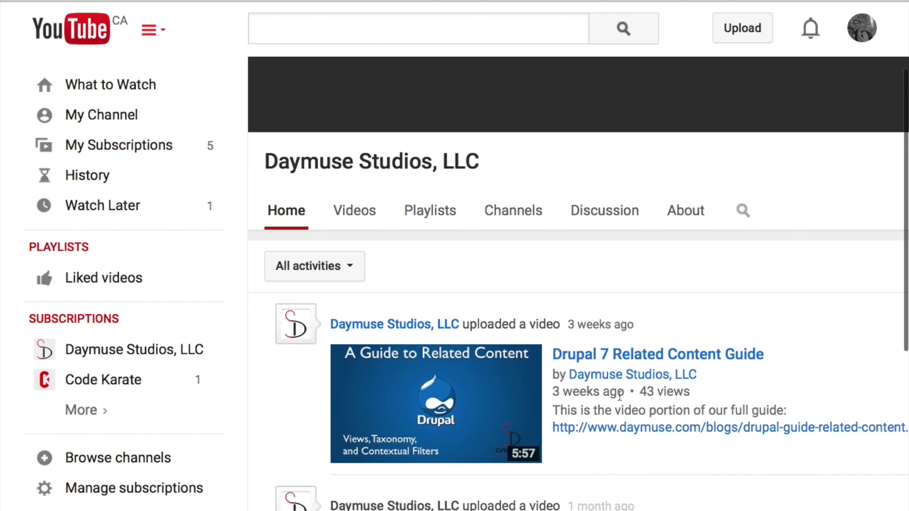
Open the 'Drupal 7 Related Content Guide' video on YouTube and copy its video URL.
scroll(512, 457, down, 2)
drag(537, 271, 600, 261)
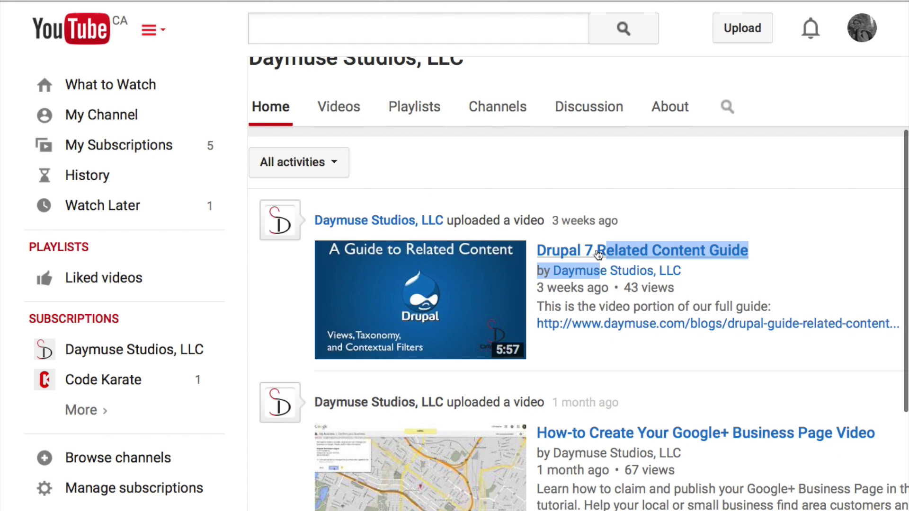
click(601, 256)
right_click(332, 264)
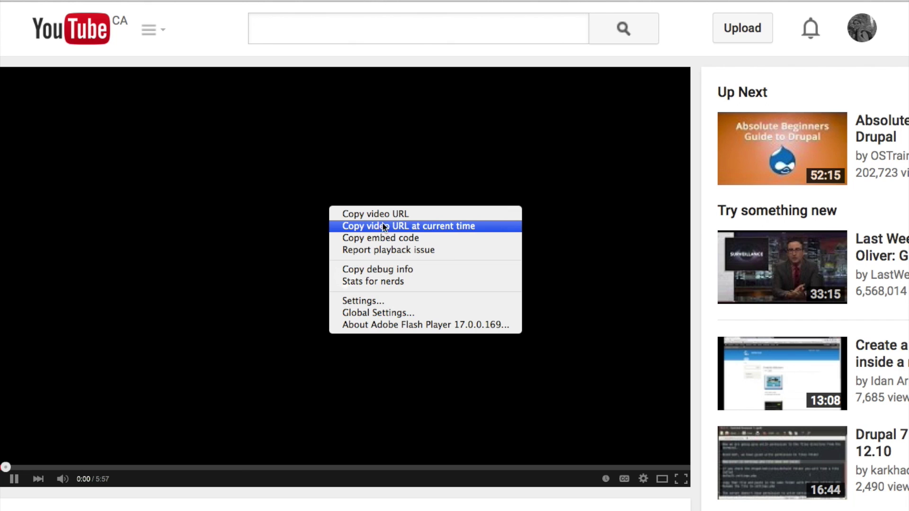
click(393, 213)
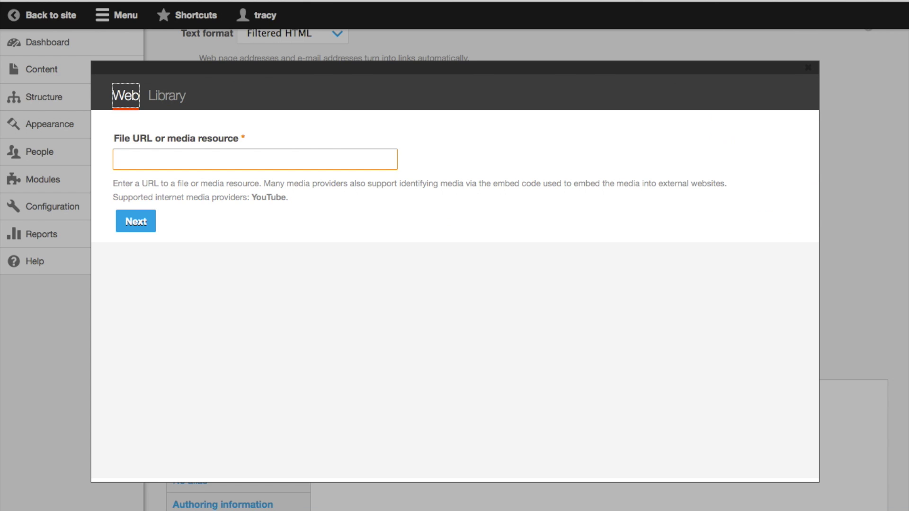
Paste the copied YouTube URL into File URL and submit it to attach the video.
click(144, 156)
key(ctrl+v)
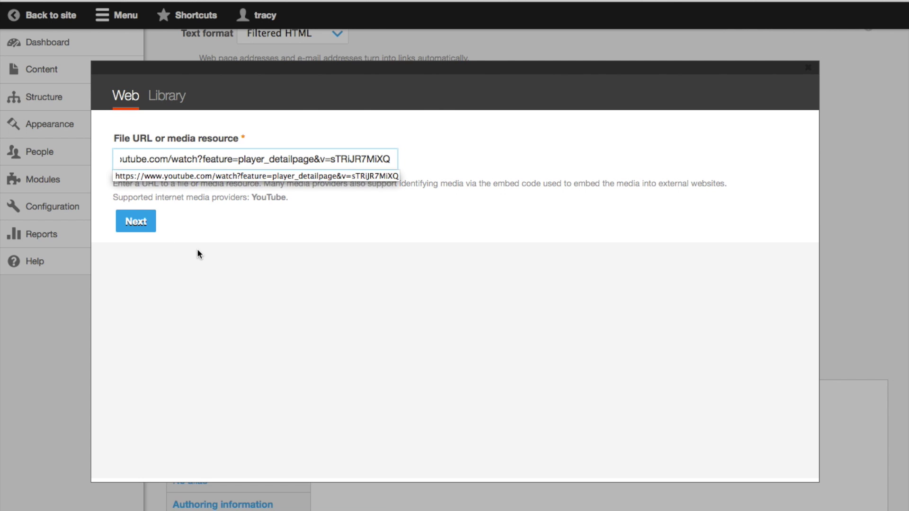
key(Escape)
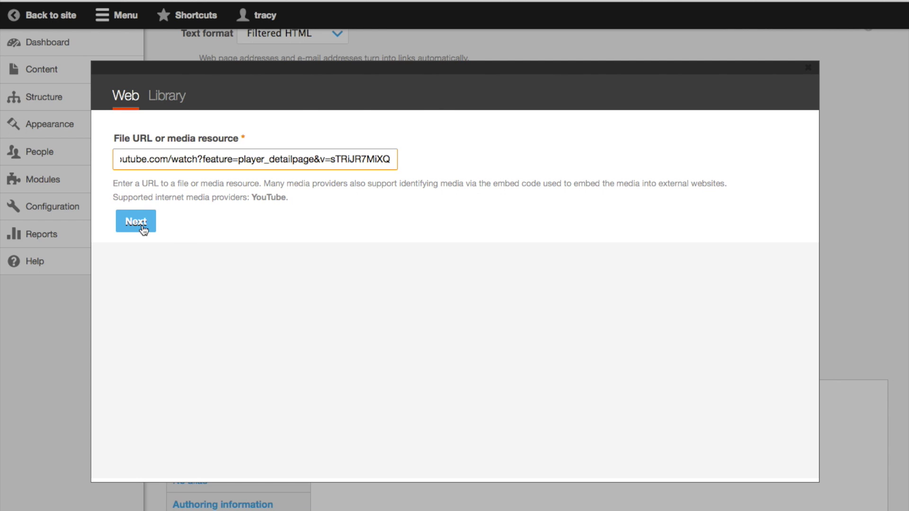
click(136, 221)
scroll(42, 183, down, 3)
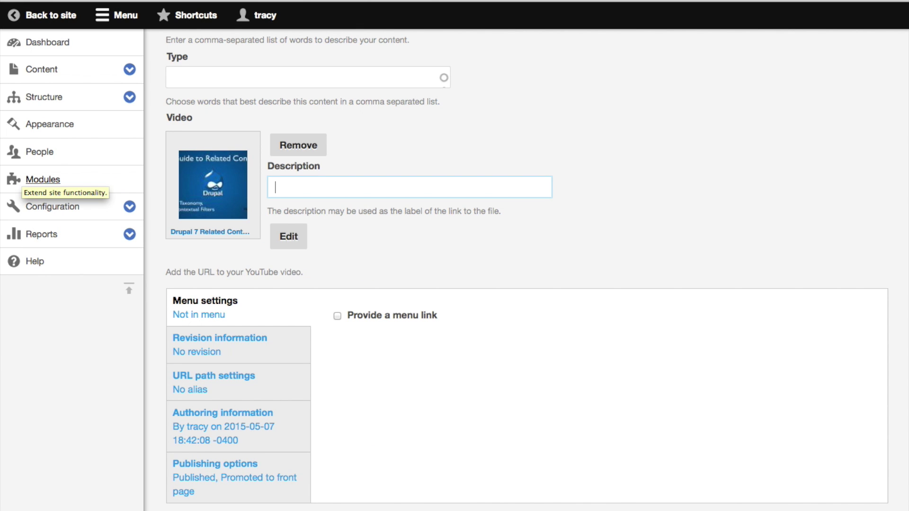
Enter 'Drupal tutorials rock!' in the Description field below the video thumbnail.
text(D)
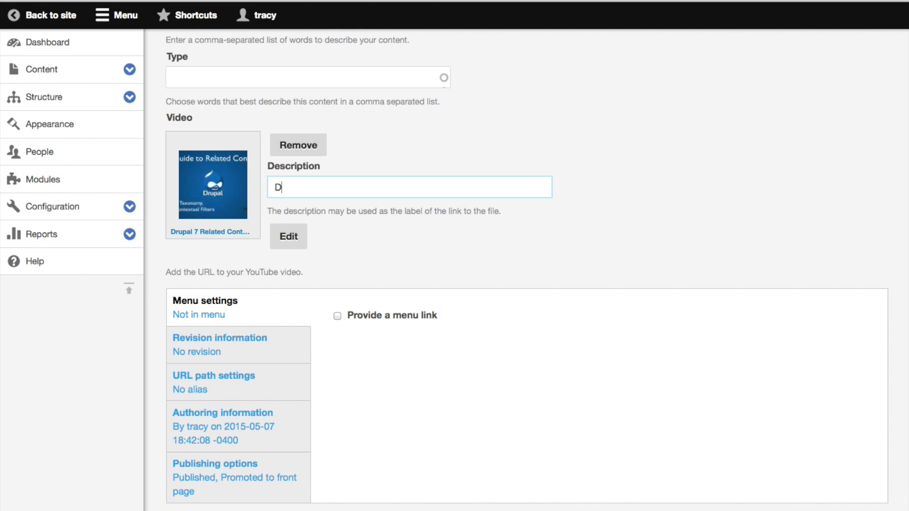
text(rupal tutorials rock!)
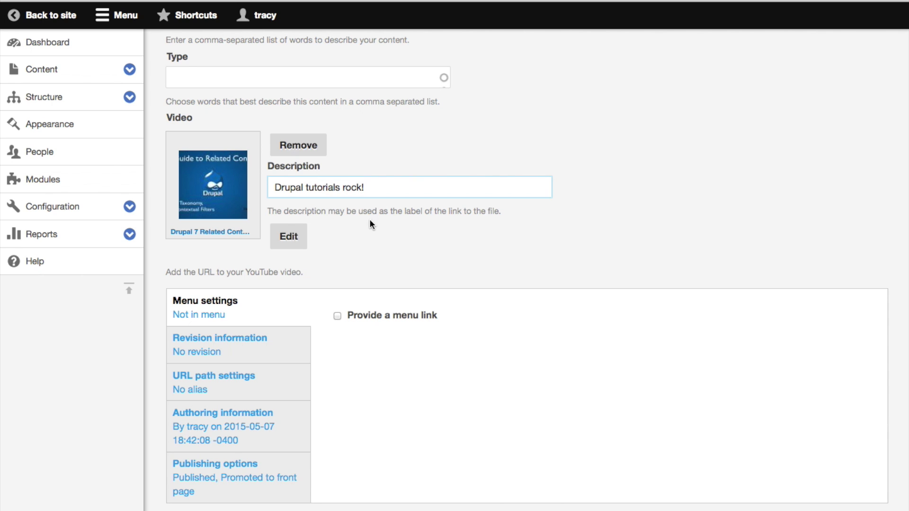
click(371, 219)
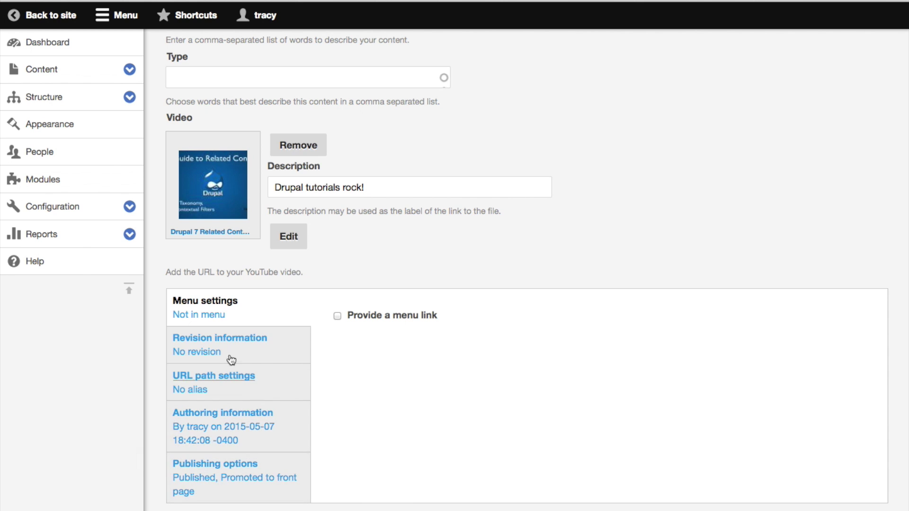
scroll(350, 455, down, 1)
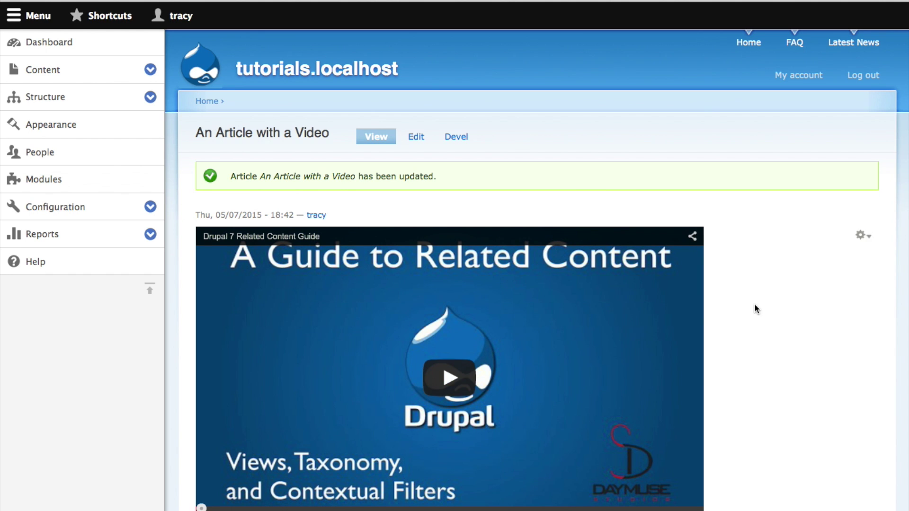
Play the embedded Drupal 7 Related Content Guide video on the article page, then pause it.
scroll(755, 308, down, 4)
click(454, 307)
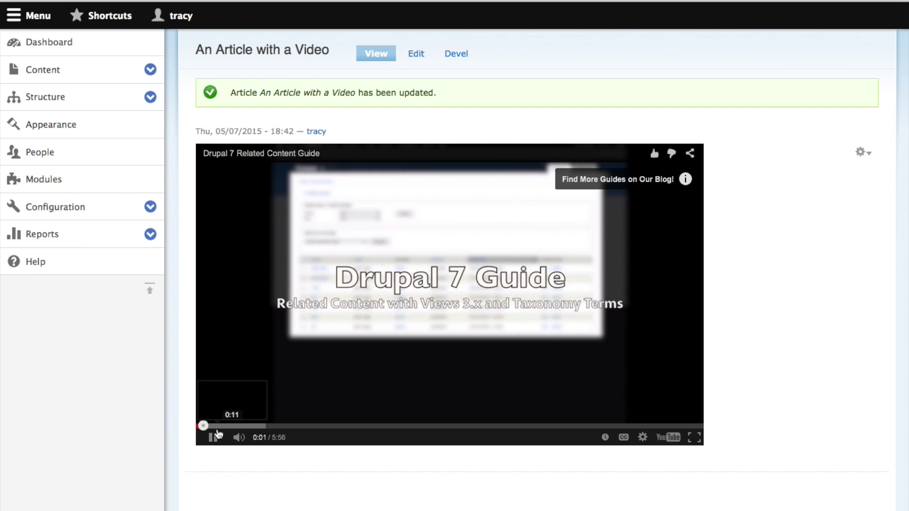
click(215, 436)
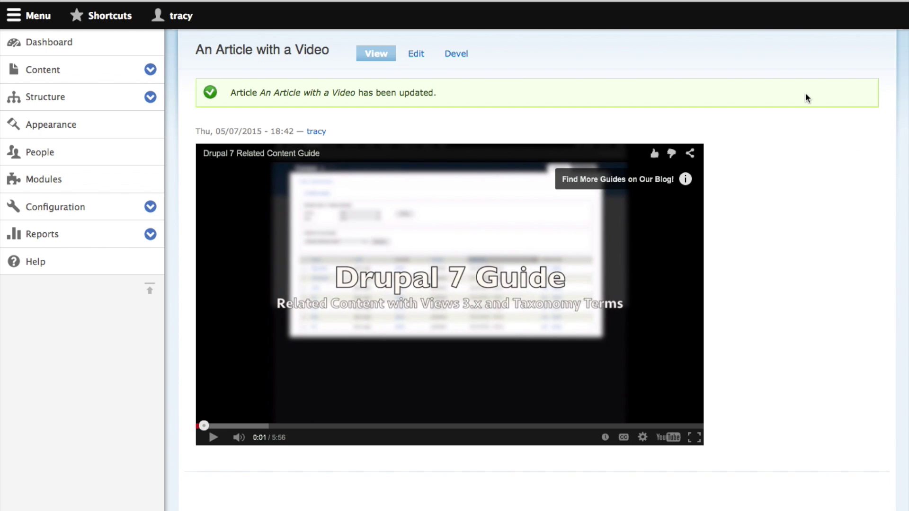